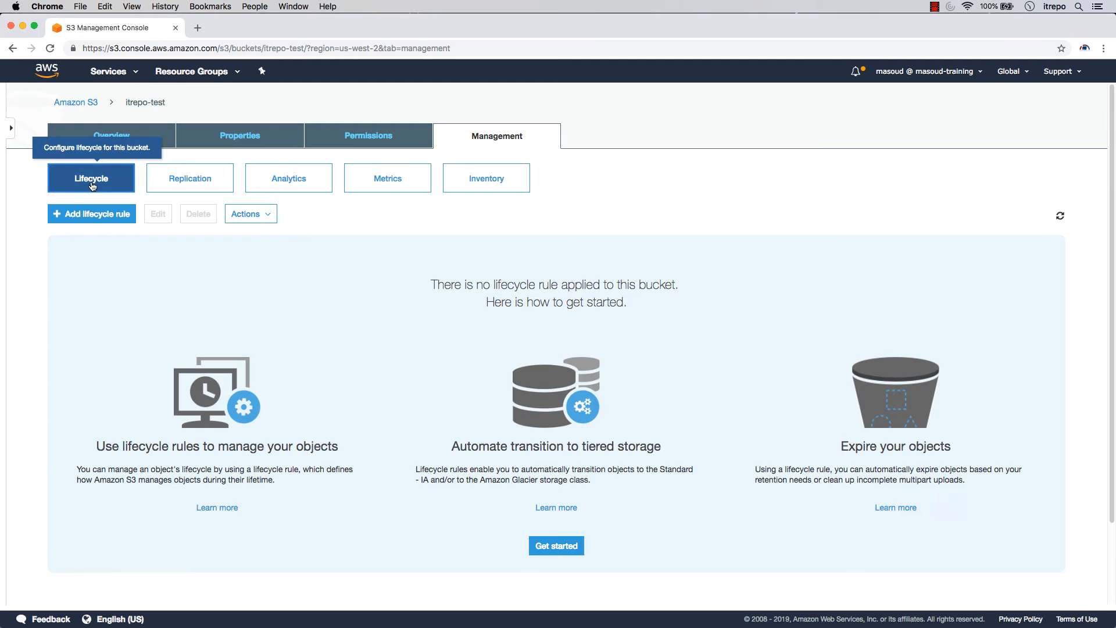
Add a new lifecycle rule and enter the name move-to-another-class
{"action": "left_click", "coordinate": [92, 220]}
{"action": "left_click", "coordinate": [499, 214]}
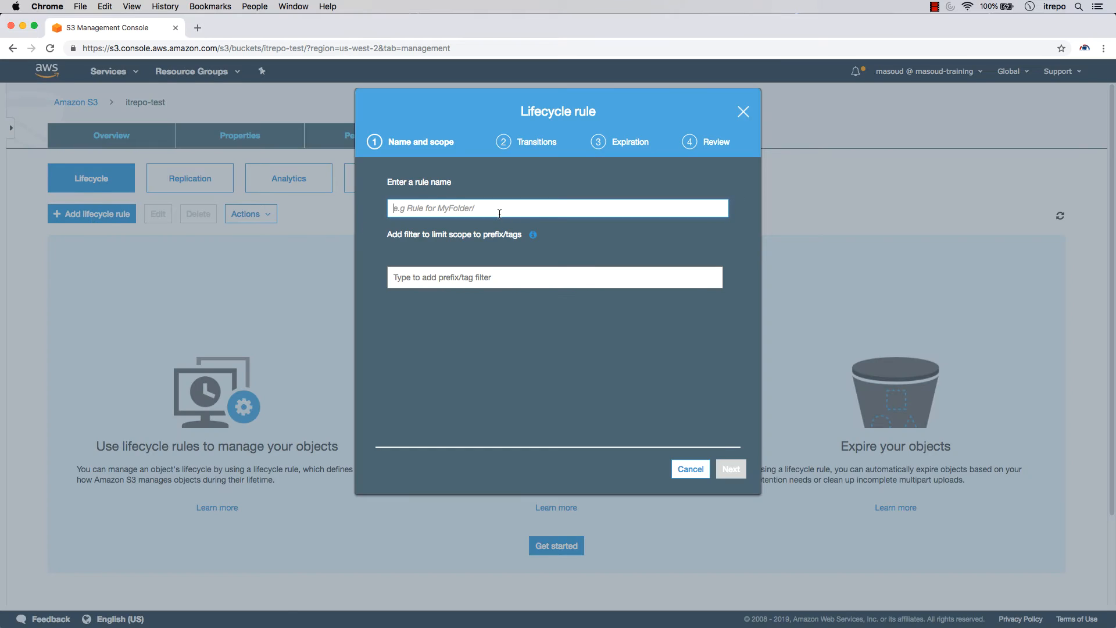
{"action": "type", "text": "move"}
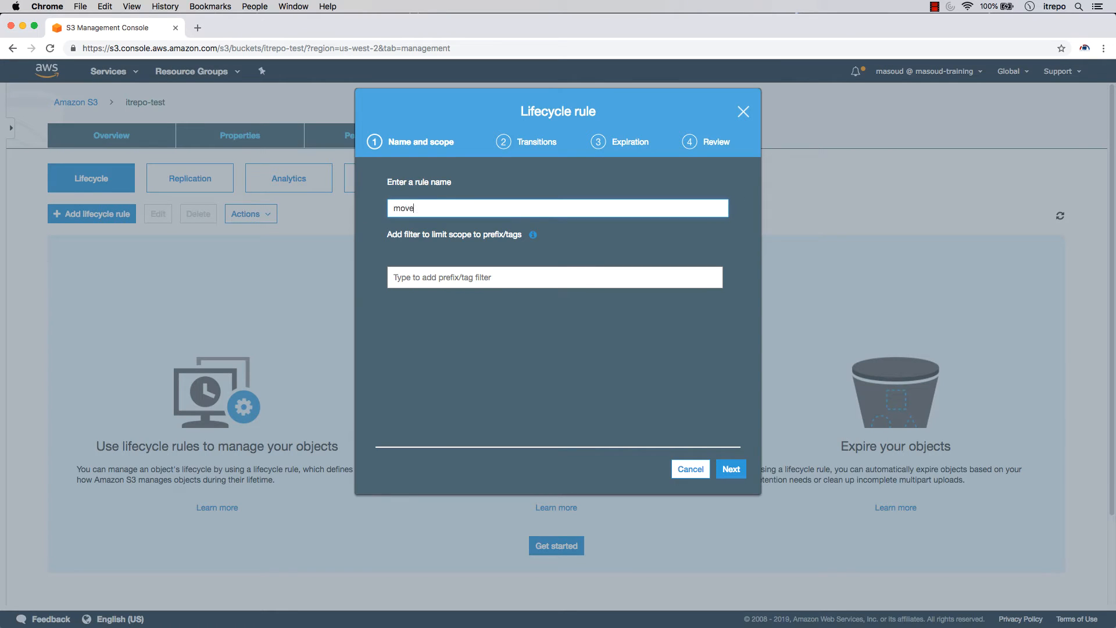
{"action": "type", "text": "-to-another-class"}
On the Transitions step, enable transitions for both current and previous object versions
{"action": "left_click", "coordinate": [738, 472]}
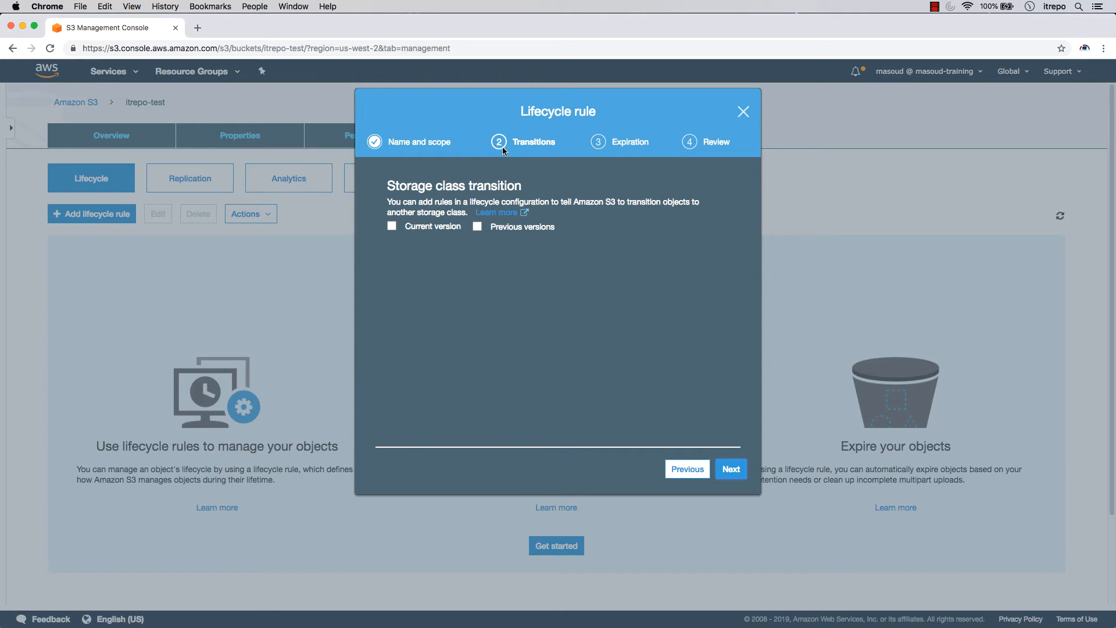
{"action": "left_click_drag", "start_coordinate": [545, 144], "coordinate": [523, 139]}
{"action": "left_click", "coordinate": [392, 227]}
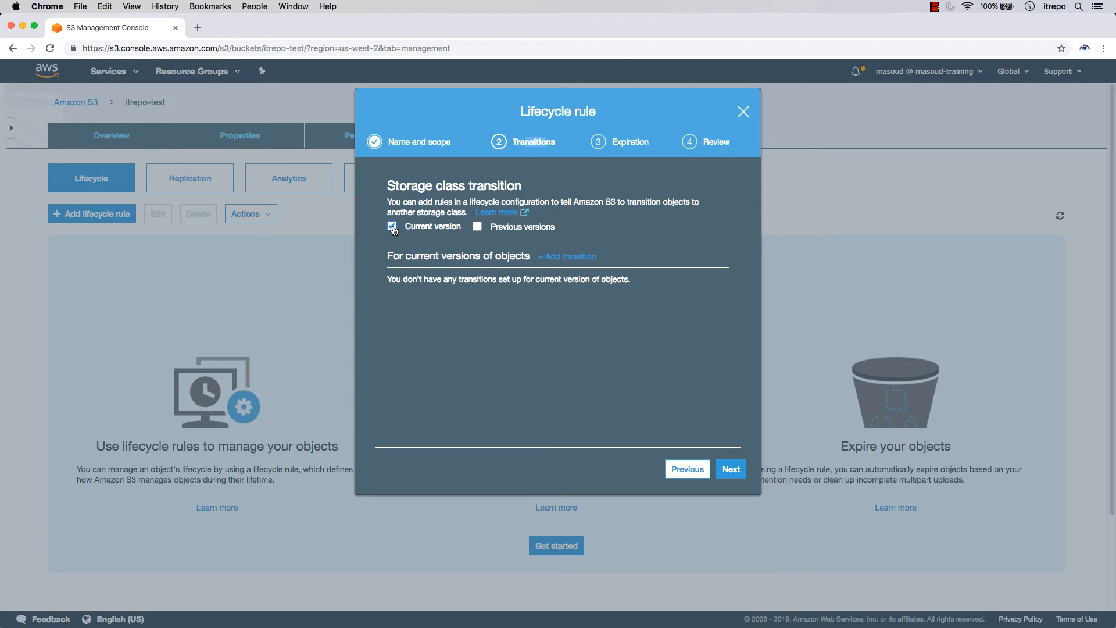
{"action": "left_click", "coordinate": [477, 227]}
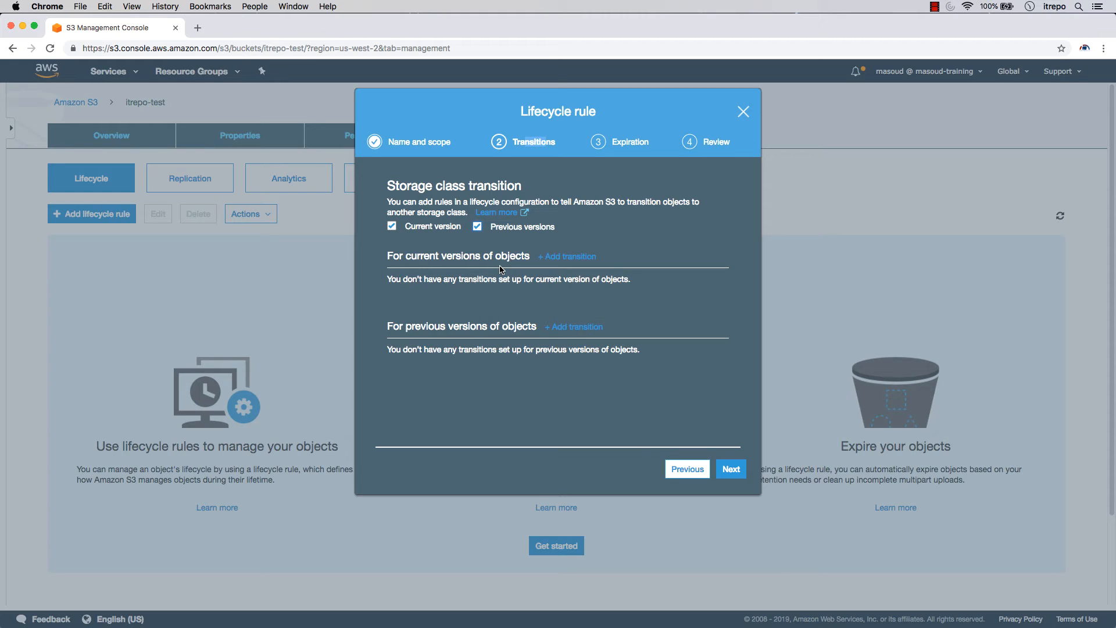
{"action": "left_click", "coordinate": [477, 228]}
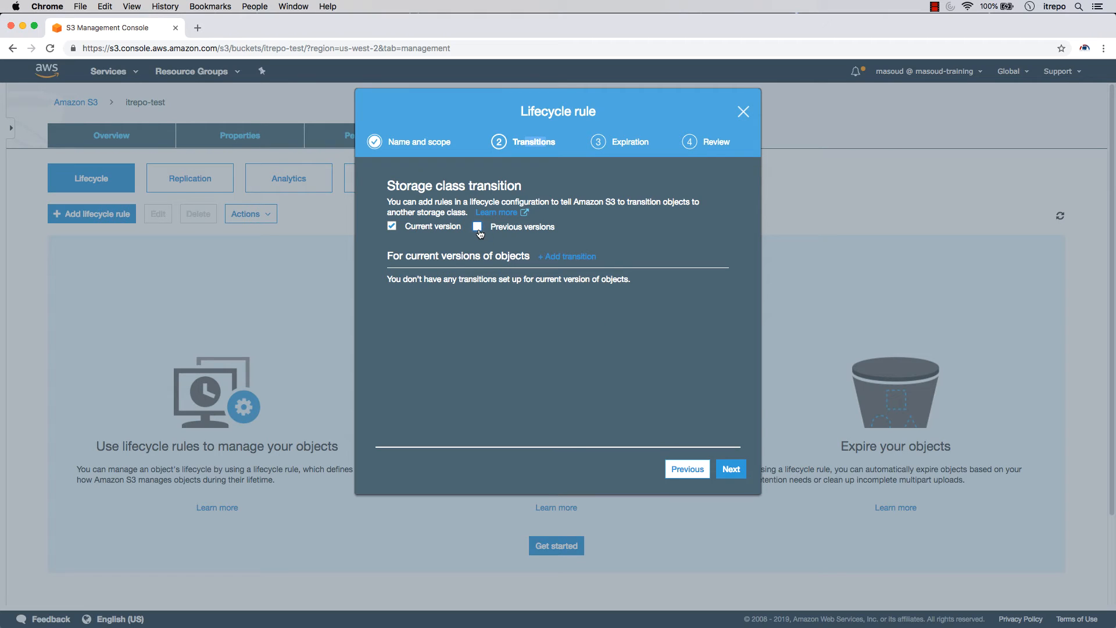
{"action": "left_click", "coordinate": [477, 228]}
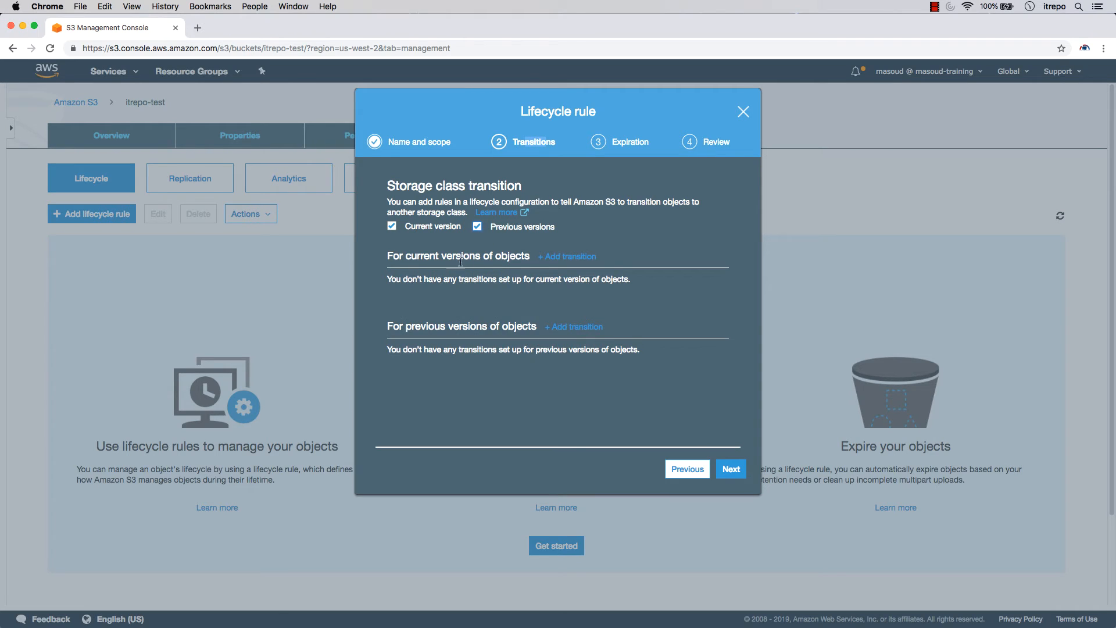
Add a transition moving current versions to Amazon Glacier after 7 days
{"action": "left_click", "coordinate": [583, 261]}
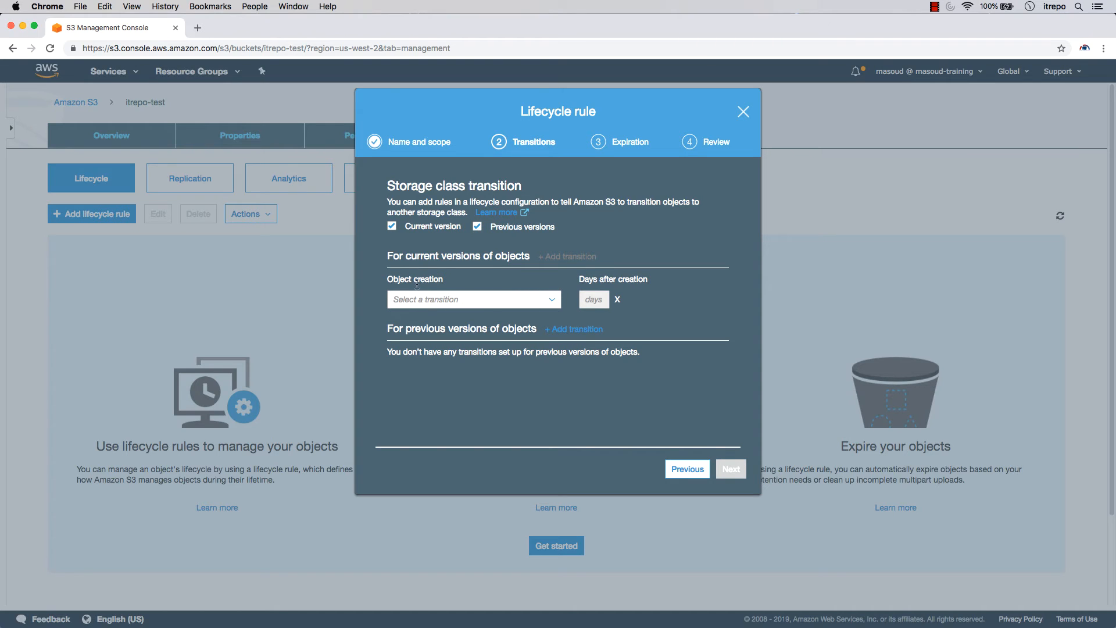
{"action": "left_click", "coordinate": [459, 303]}
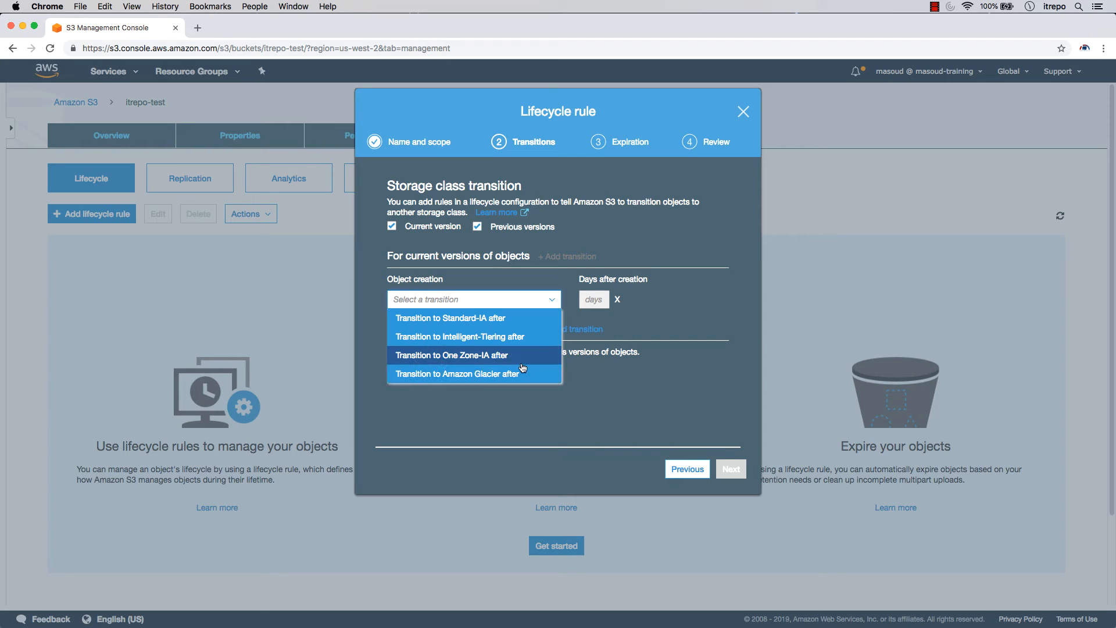
{"action": "left_click", "coordinate": [488, 373]}
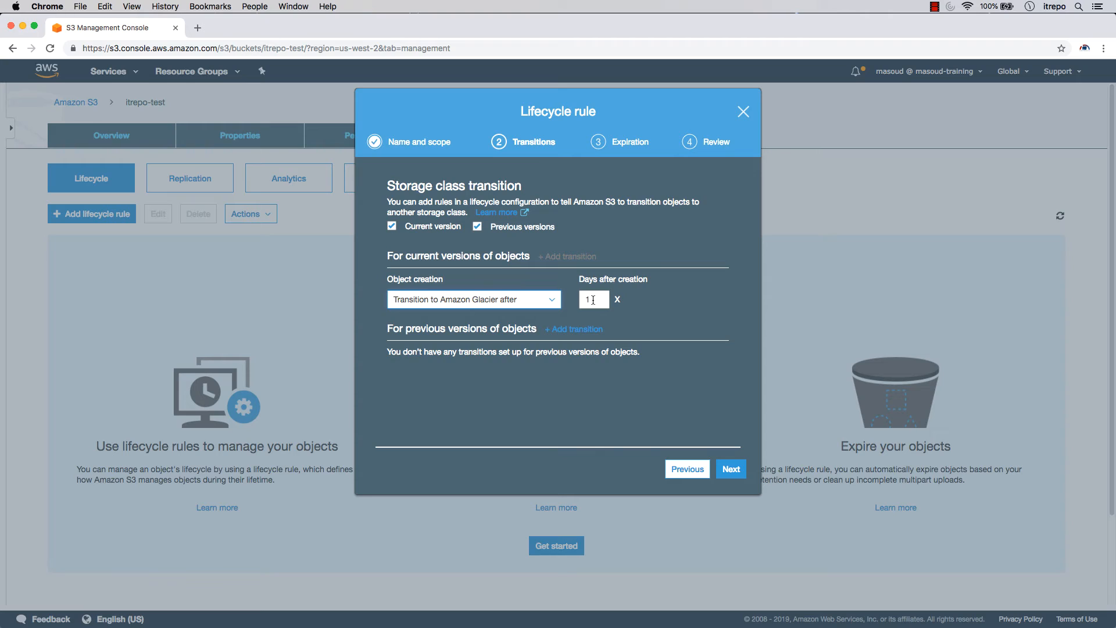
{"action": "left_click_drag", "start_coordinate": [593, 302], "coordinate": [574, 301]}
{"action": "type", "text": "7"}
Add an Amazon Glacier transition for previous versions and continue to Expiration
{"action": "left_click", "coordinate": [577, 329]}
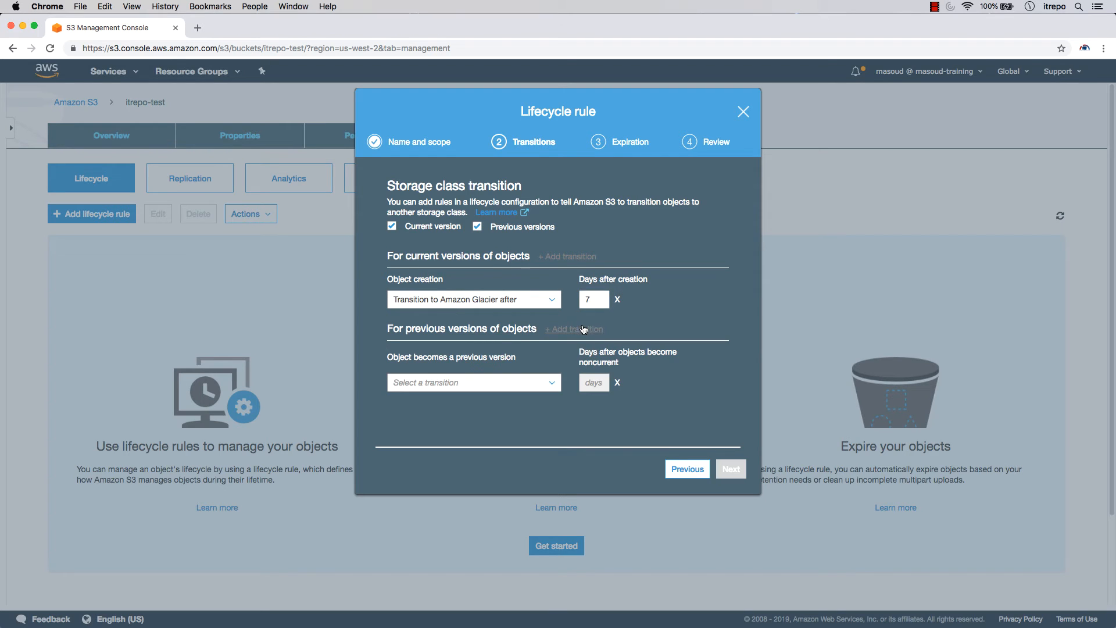
{"action": "left_click", "coordinate": [465, 381]}
{"action": "scroll", "coordinate": [465, 399], "scroll_direction": "down", "scroll_amount": 2}
{"action": "left_click", "coordinate": [469, 437]}
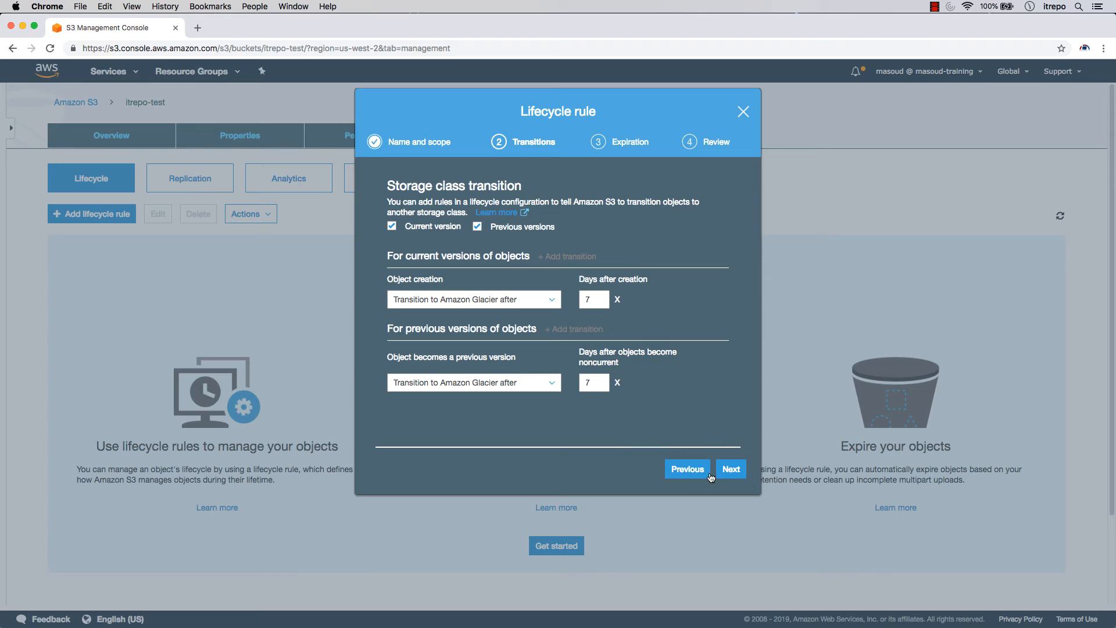
{"action": "left_click", "coordinate": [730, 468]}
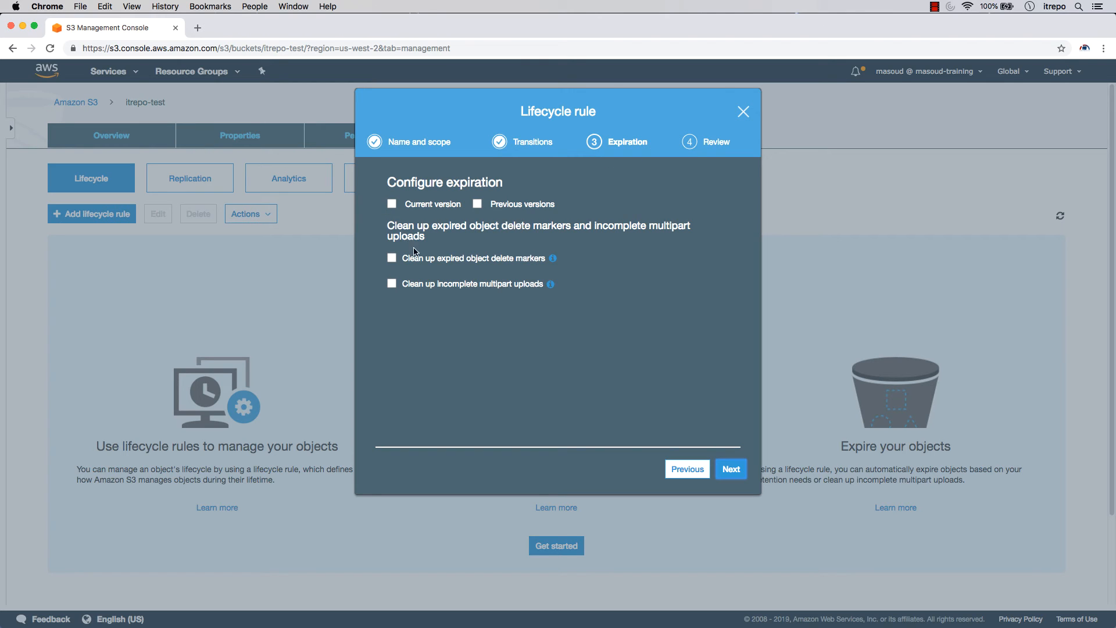
{"action": "left_click", "coordinate": [687, 468]}
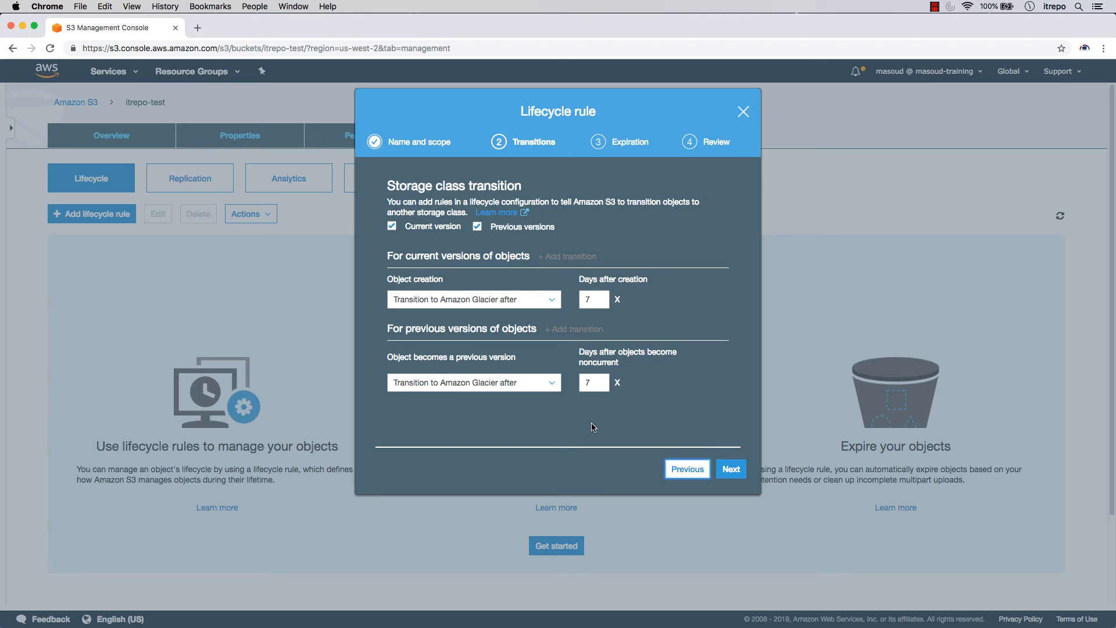
{"action": "left_click", "coordinate": [731, 468]}
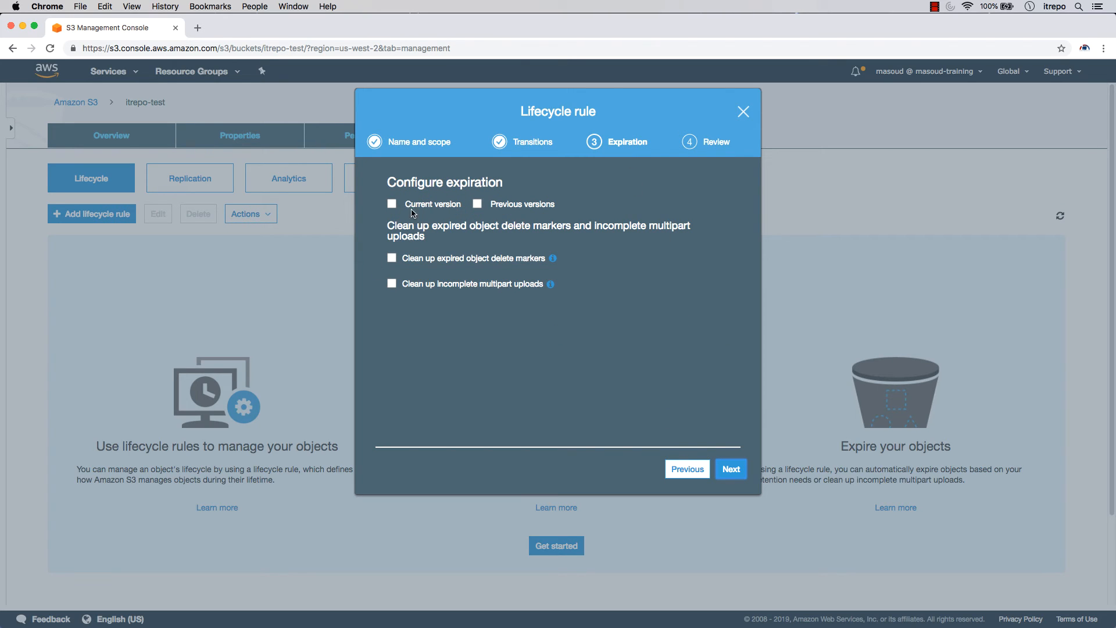
{"action": "left_click", "coordinate": [731, 470]}
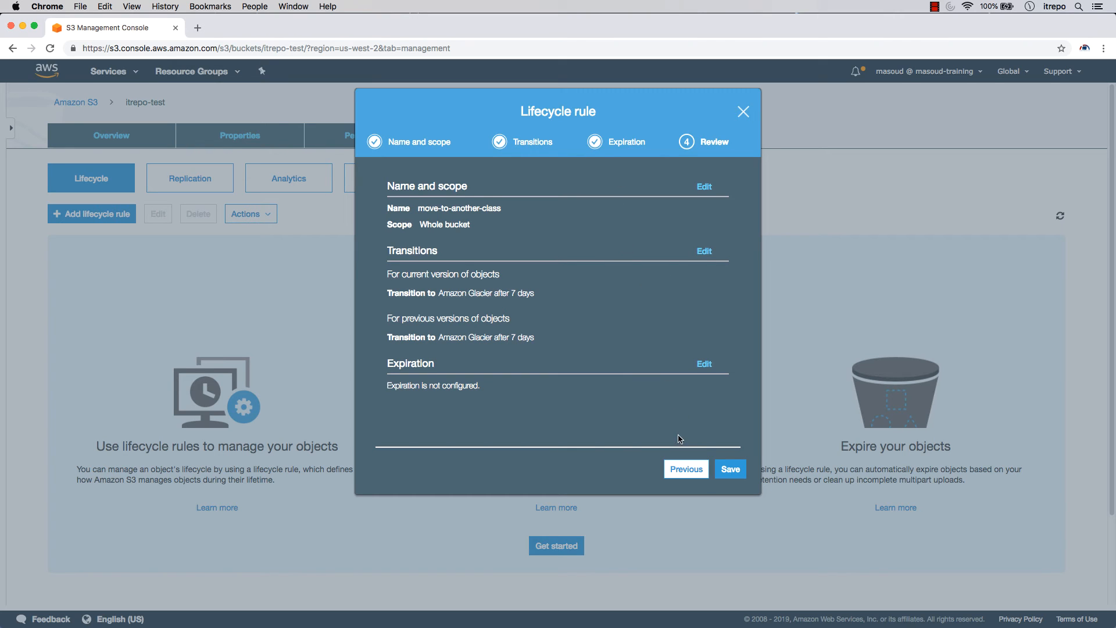
{"action": "left_click", "coordinate": [680, 469]}
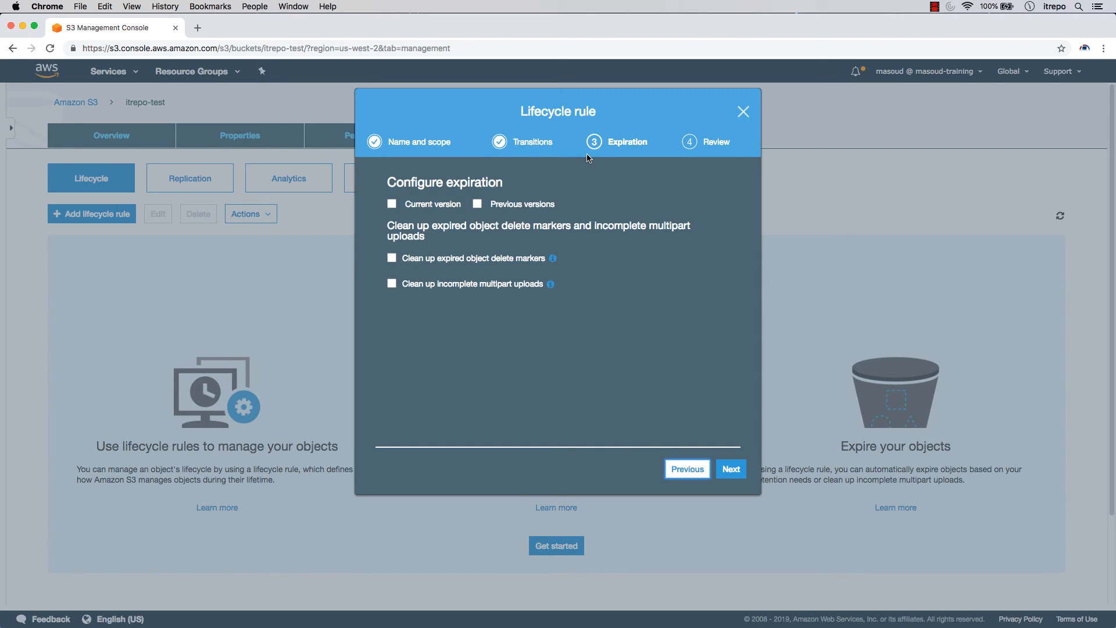
Expire current versions and permanently delete previous versions after 90 days, then go to Review
{"action": "left_click", "coordinate": [391, 204]}
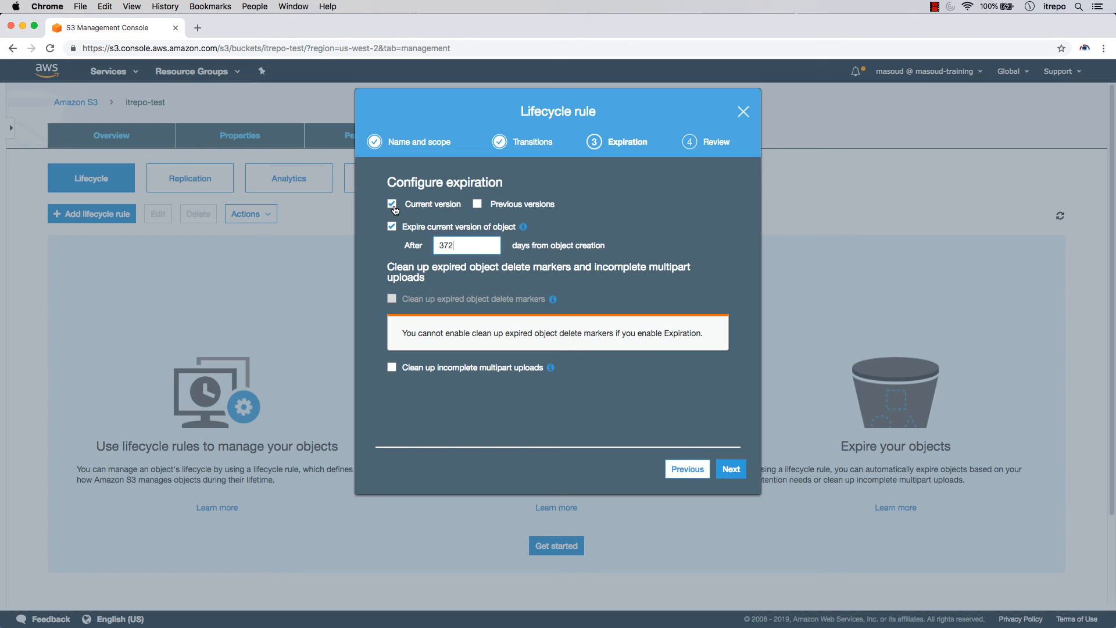
{"action": "left_click", "coordinate": [477, 204]}
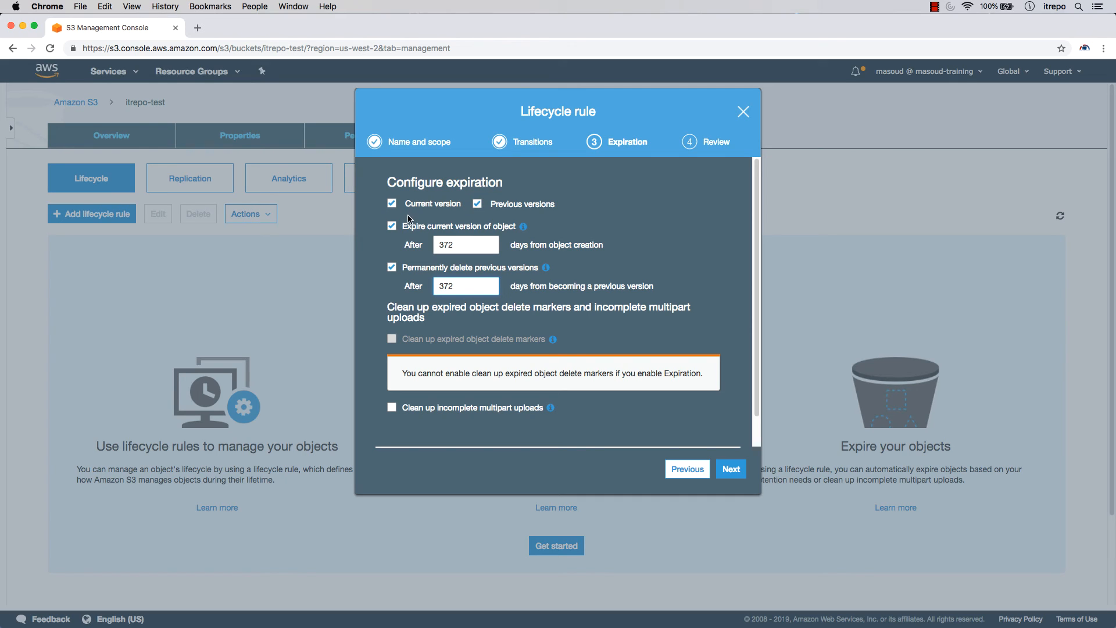
{"action": "left_click_drag", "start_coordinate": [456, 243], "coordinate": [400, 246]}
{"action": "type", "text": "90"}
{"action": "left_click_drag", "start_coordinate": [482, 290], "coordinate": [699, 269]}
{"action": "type", "text": "90"}
{"action": "left_click", "coordinate": [516, 253]}
{"action": "left_click_drag", "start_coordinate": [511, 244], "coordinate": [605, 245]}
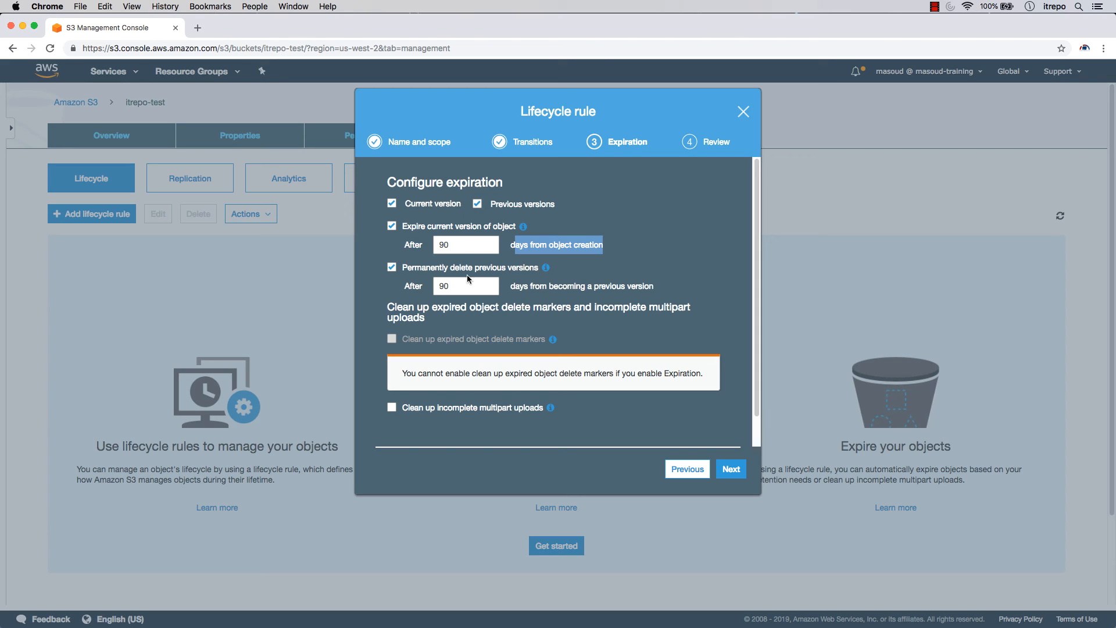
{"action": "left_click", "coordinate": [731, 468]}
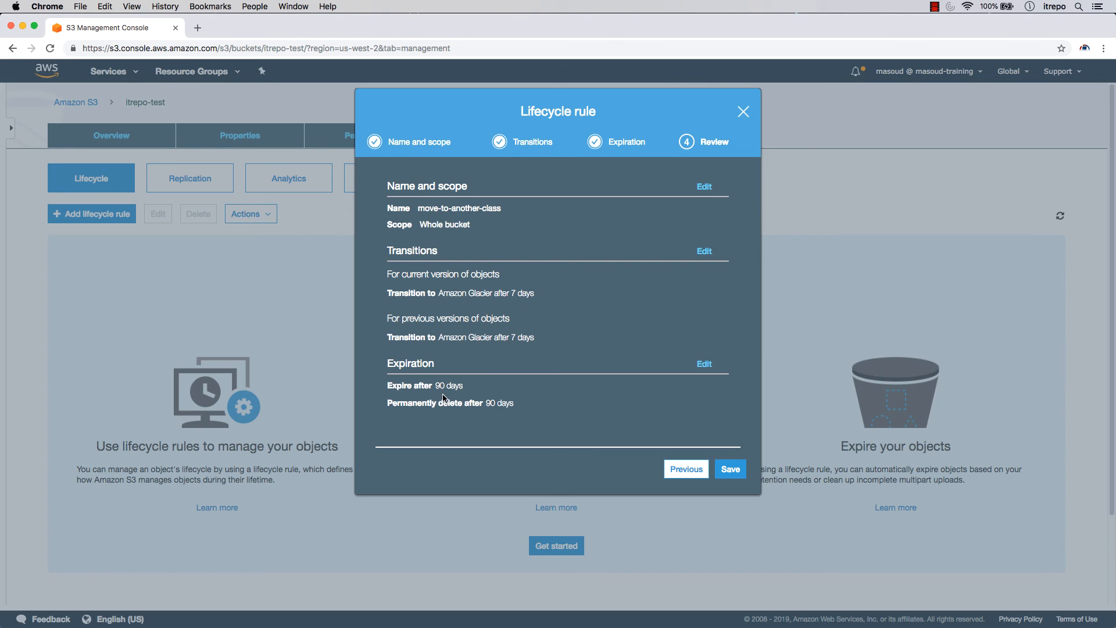
Save the move-to-another-class rule, then reopen it and re-save it unchanged
{"action": "left_click", "coordinate": [729, 471]}
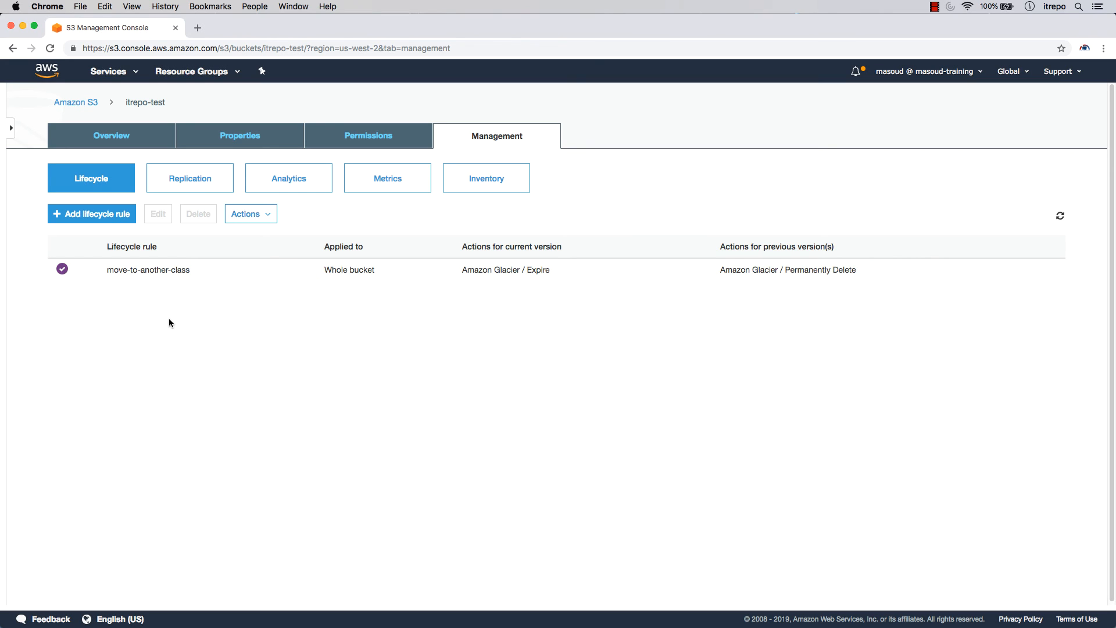
{"action": "left_click", "coordinate": [159, 271]}
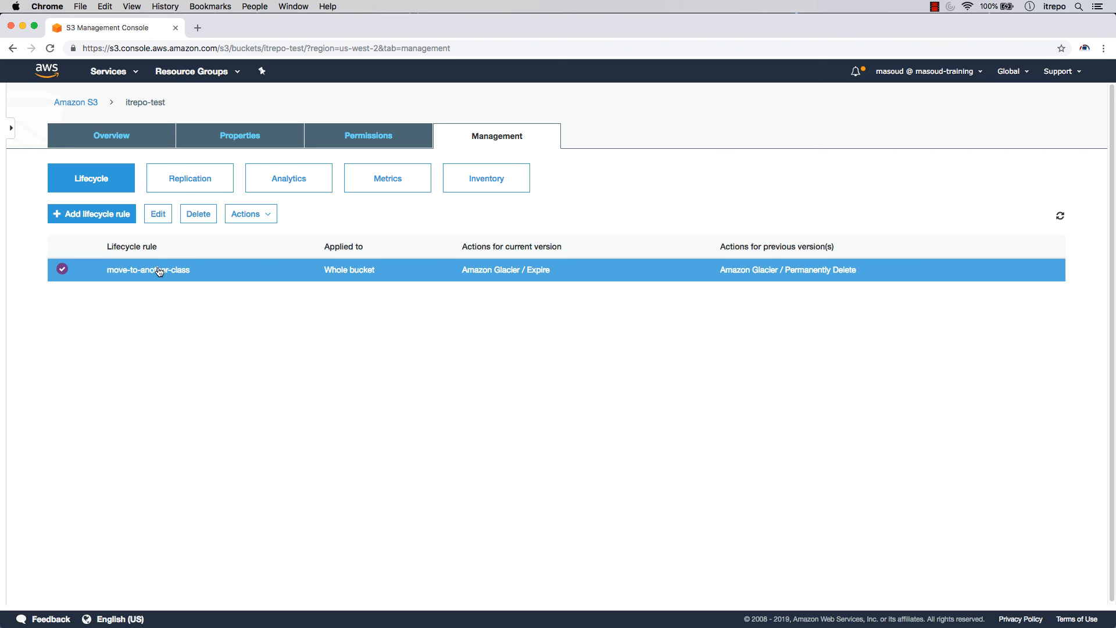
{"action": "left_click", "coordinate": [157, 215]}
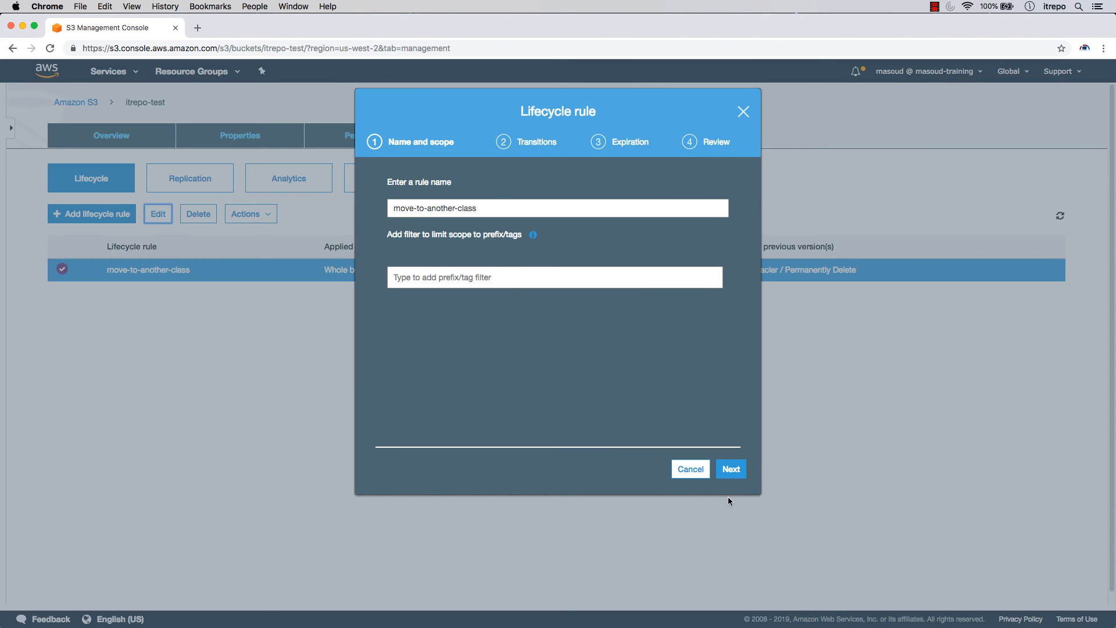
{"action": "left_click", "coordinate": [731, 469]}
{"action": "left_click", "coordinate": [733, 471]}
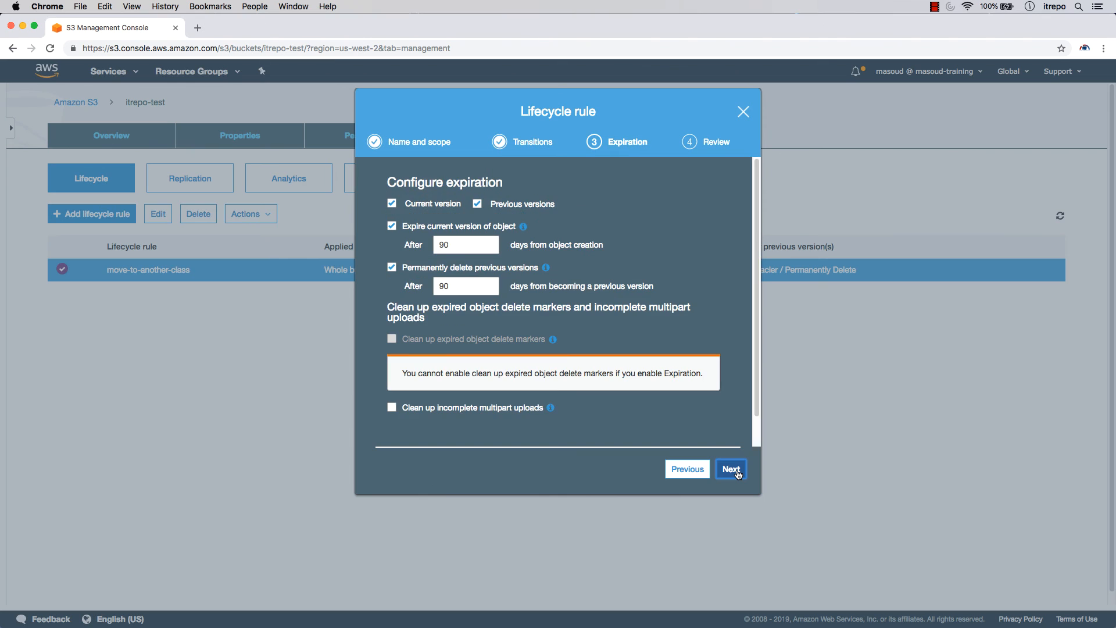
{"action": "left_click", "coordinate": [733, 470]}
{"action": "left_click", "coordinate": [735, 469]}
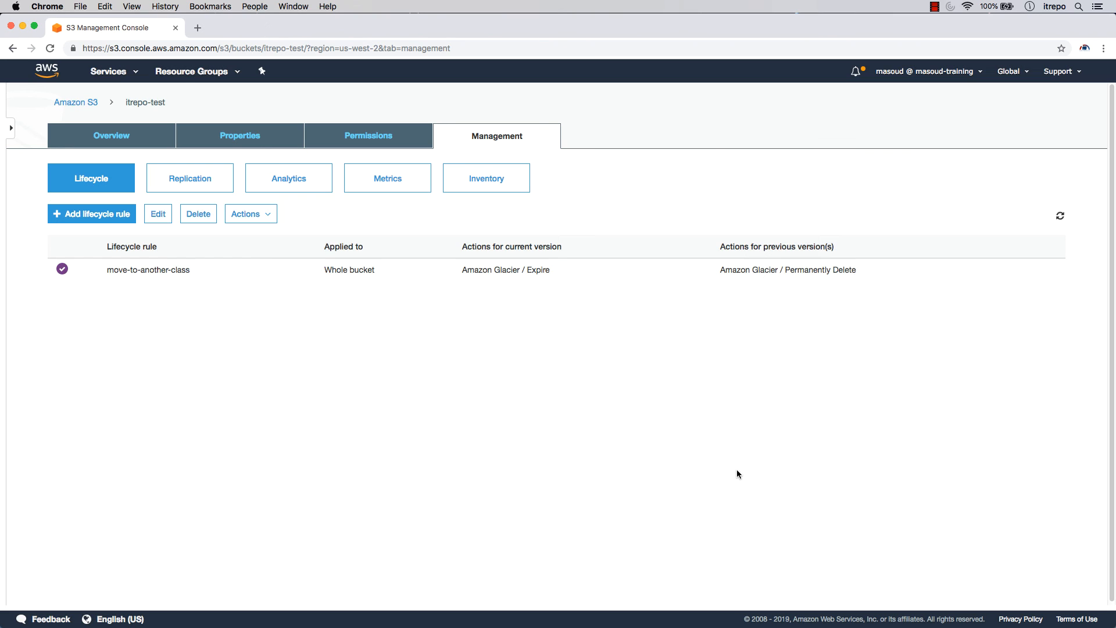
Open the Actions menu for the selected rule and close it without changes
{"action": "left_click", "coordinate": [254, 214]}
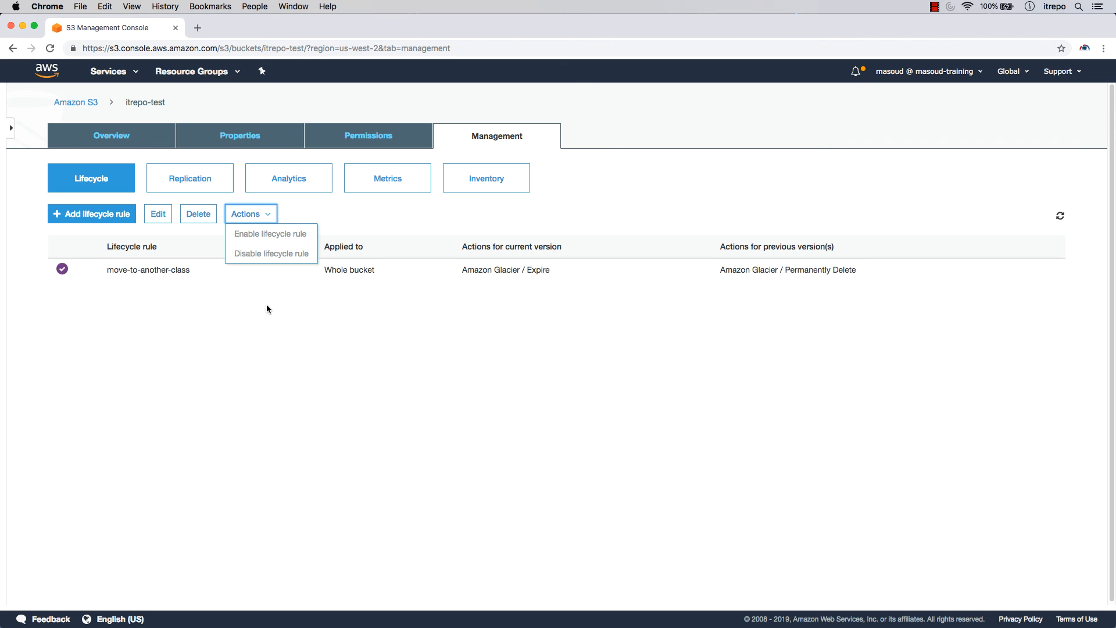
{"action": "left_click", "coordinate": [208, 270]}
{"action": "left_click", "coordinate": [247, 213]}
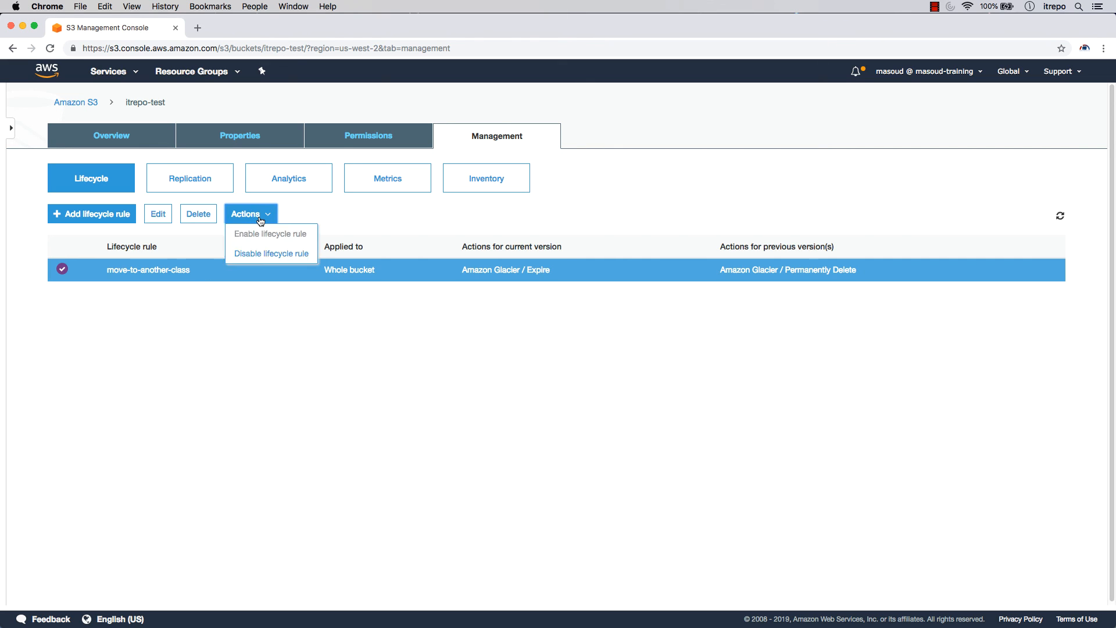
{"action": "left_click", "coordinate": [277, 254]}
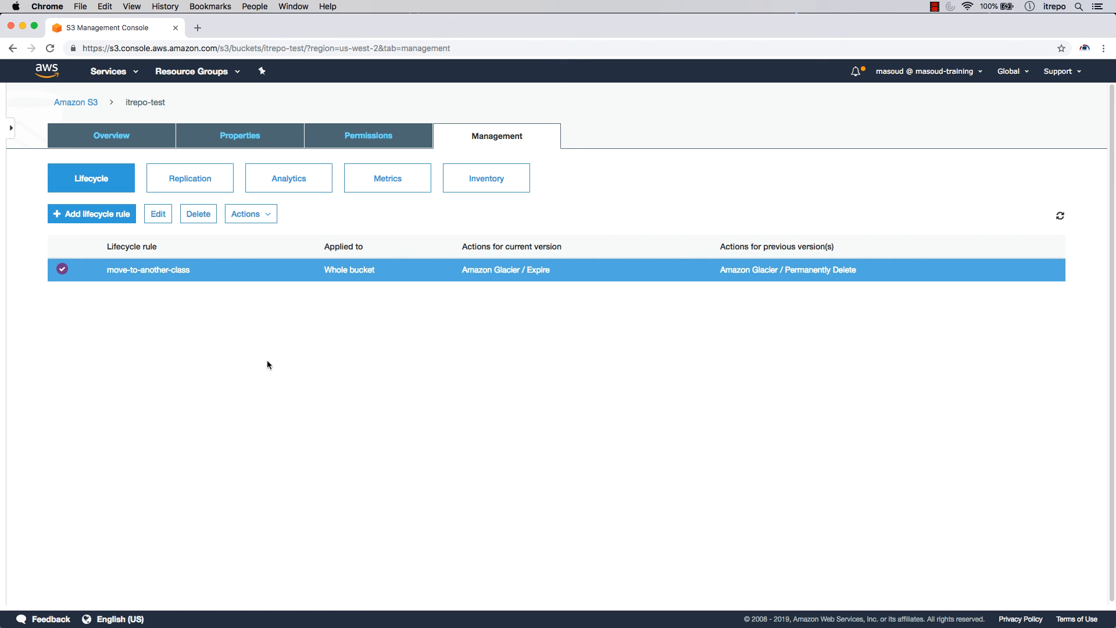
Start a second lifecycle rule named rule2 with transitions enabled for current versions
{"action": "left_click", "coordinate": [93, 217]}
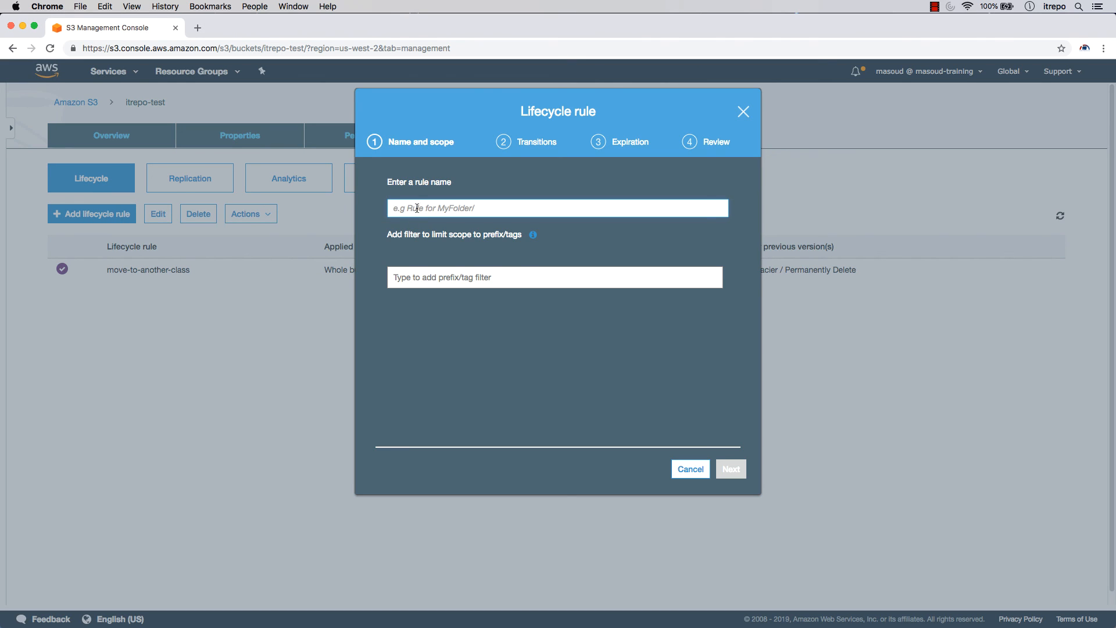
{"action": "type", "text": "rule1"}
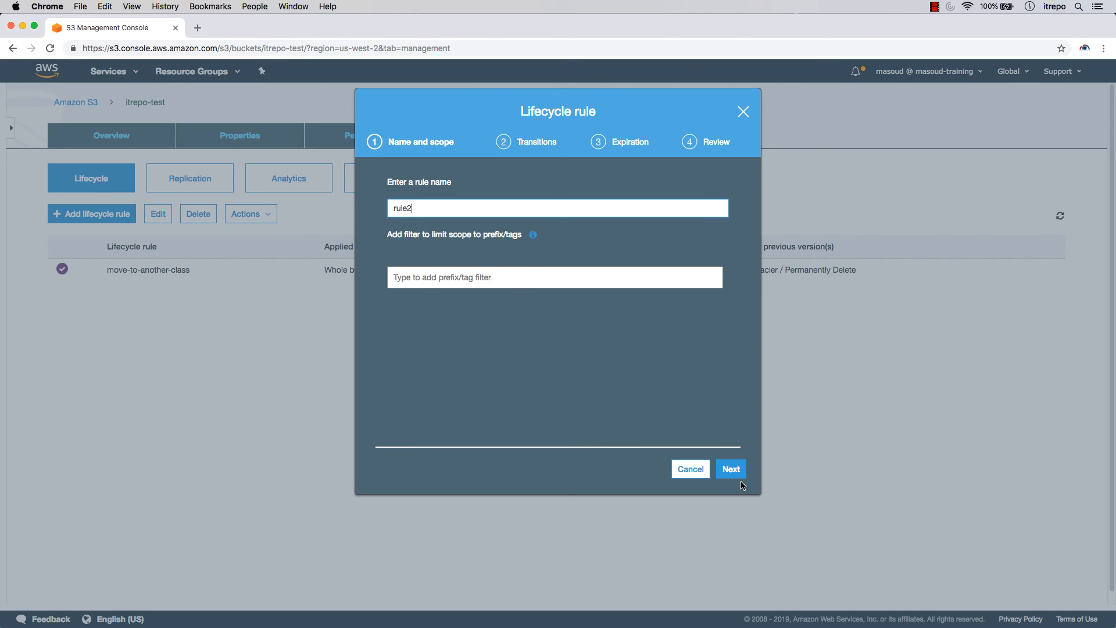
{"action": "left_click", "coordinate": [731, 472]}
{"action": "left_click", "coordinate": [392, 226]}
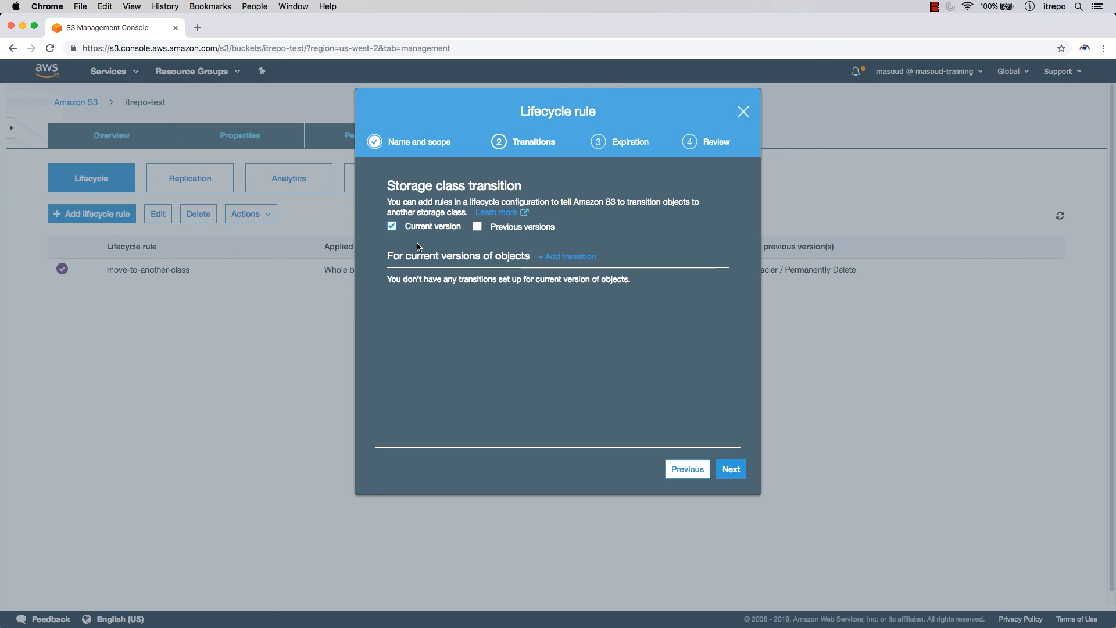
Add a Standard-IA transition after 30 days and save rule2
{"action": "left_click", "coordinate": [563, 265]}
{"action": "left_click", "coordinate": [459, 299]}
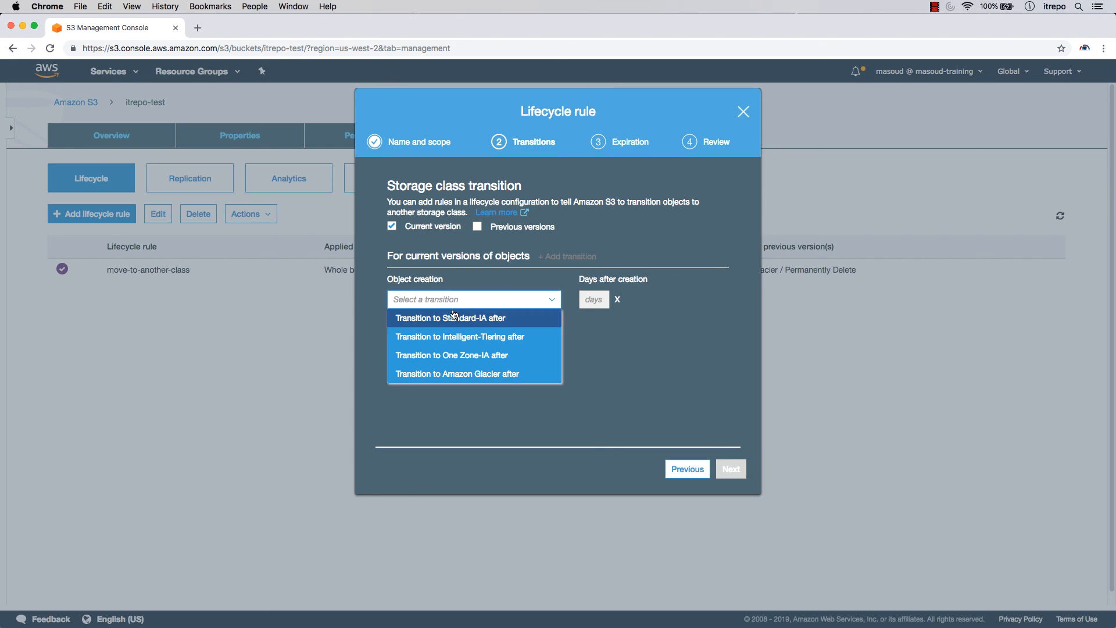
{"action": "left_click", "coordinate": [457, 318]}
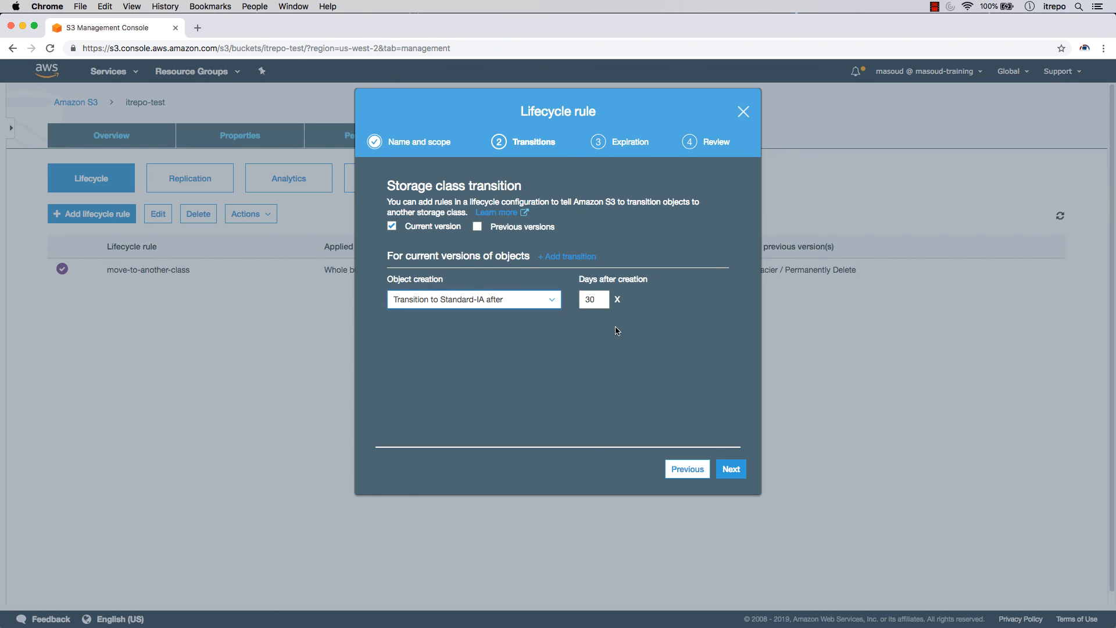
{"action": "double_click", "coordinate": [593, 302]}
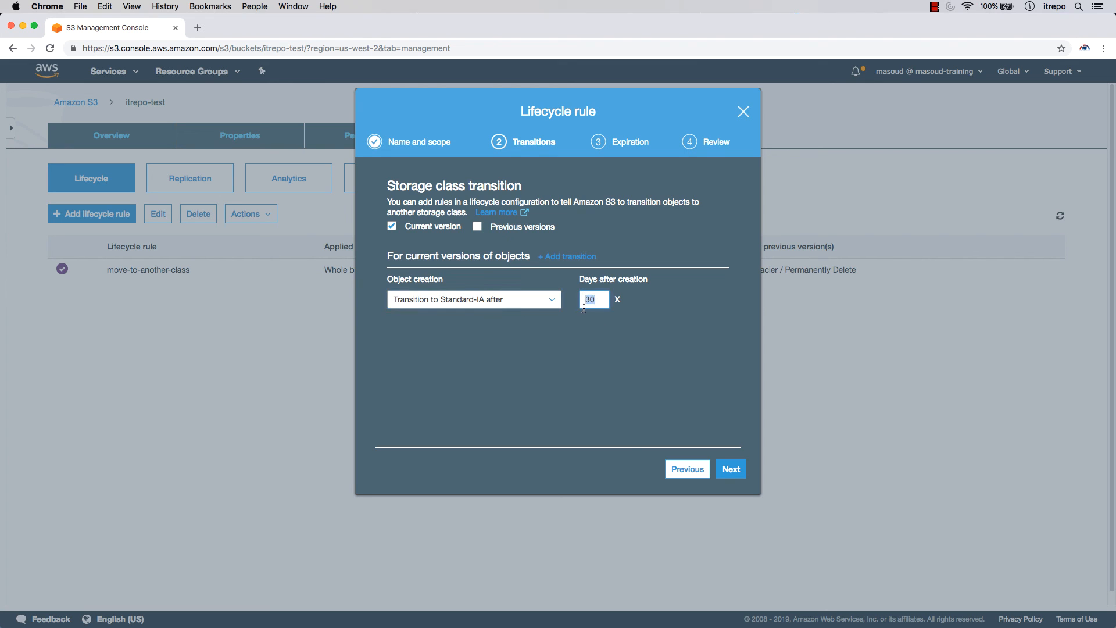
{"action": "type", "text": "1"}
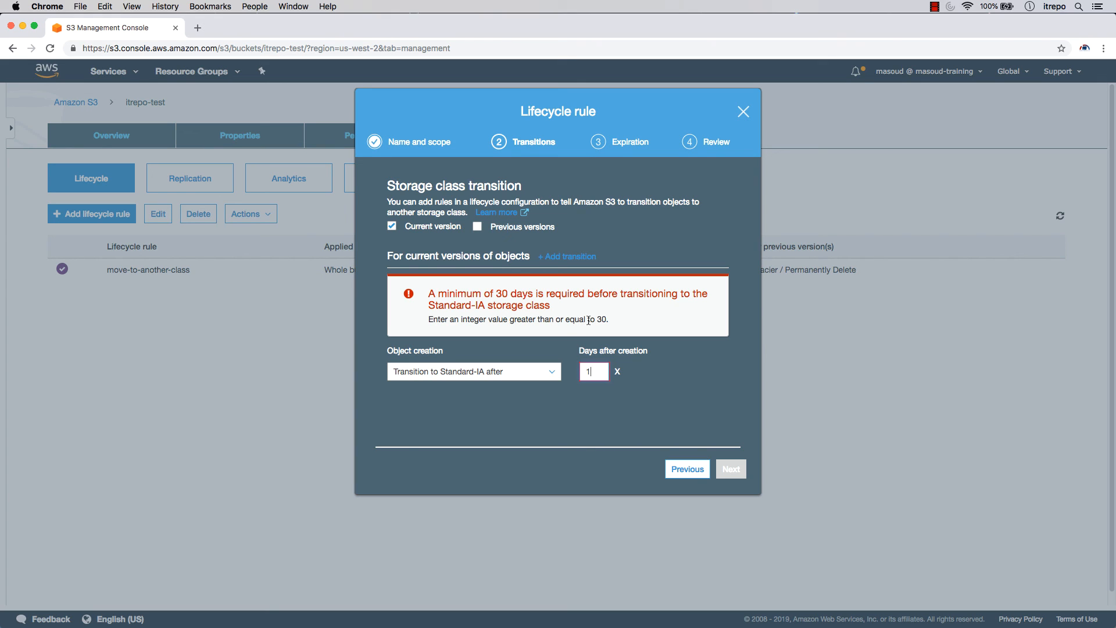
{"action": "left_click_drag", "start_coordinate": [594, 372], "coordinate": [576, 372]}
{"action": "type", "text": "30"}
{"action": "left_click", "coordinate": [730, 469]}
{"action": "left_click", "coordinate": [737, 471]}
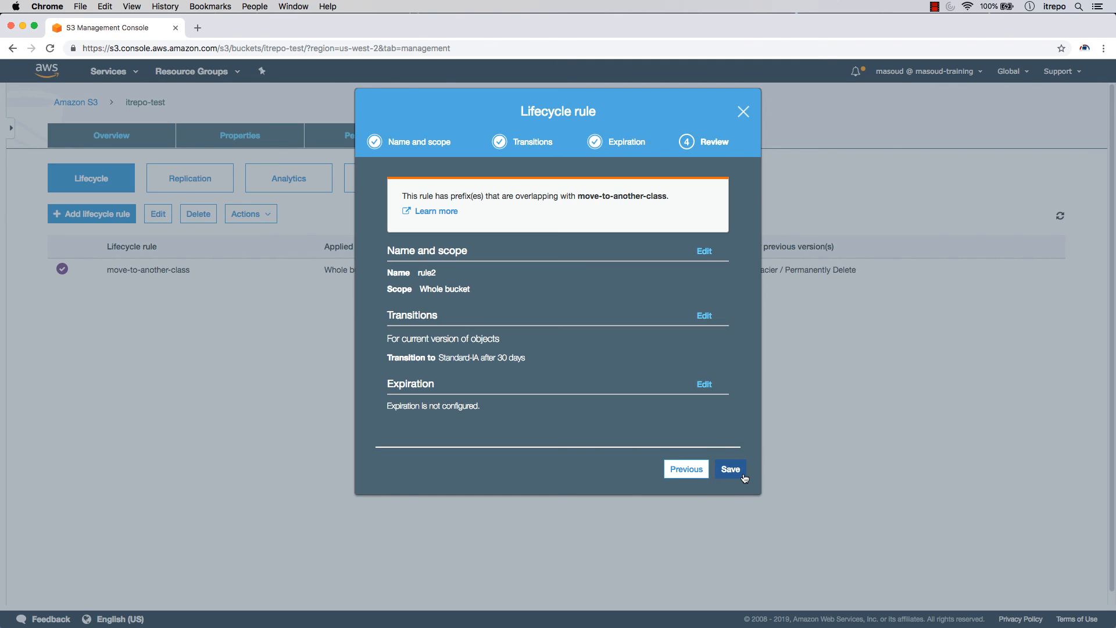
{"action": "left_click", "coordinate": [743, 474]}
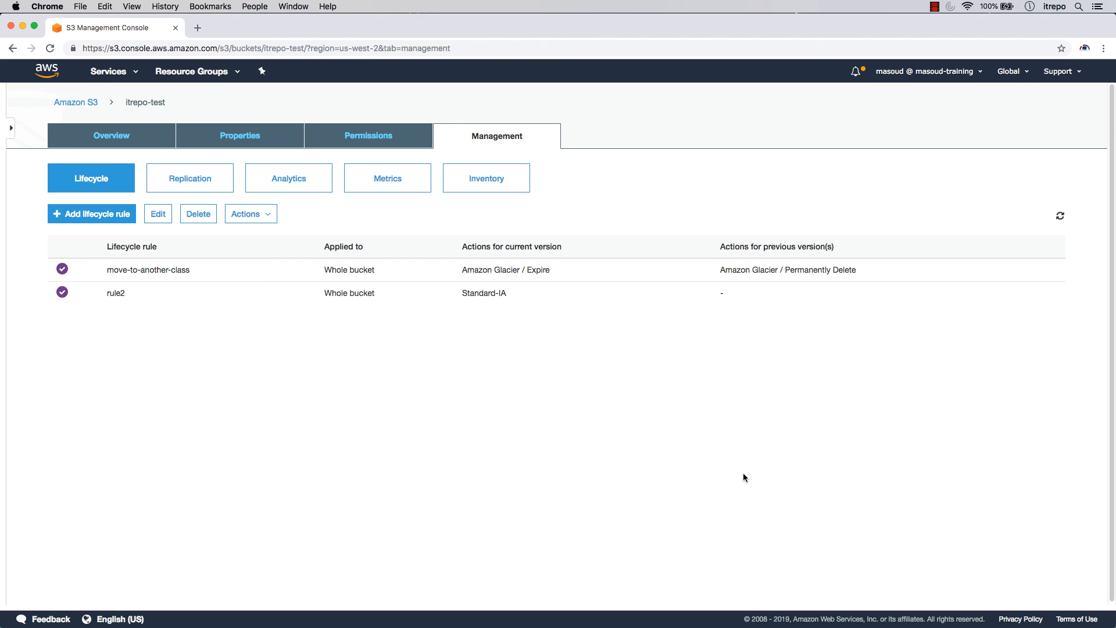